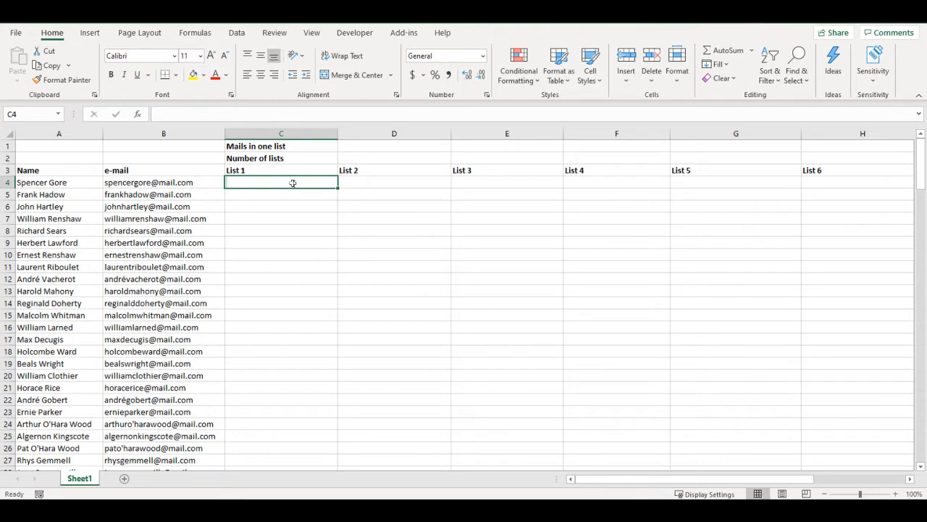
# Enter the formula =B4 in cell C4 under List 1 to reference the first e-mail
pyautogui.write('=')
pyautogui.click(173, 181)
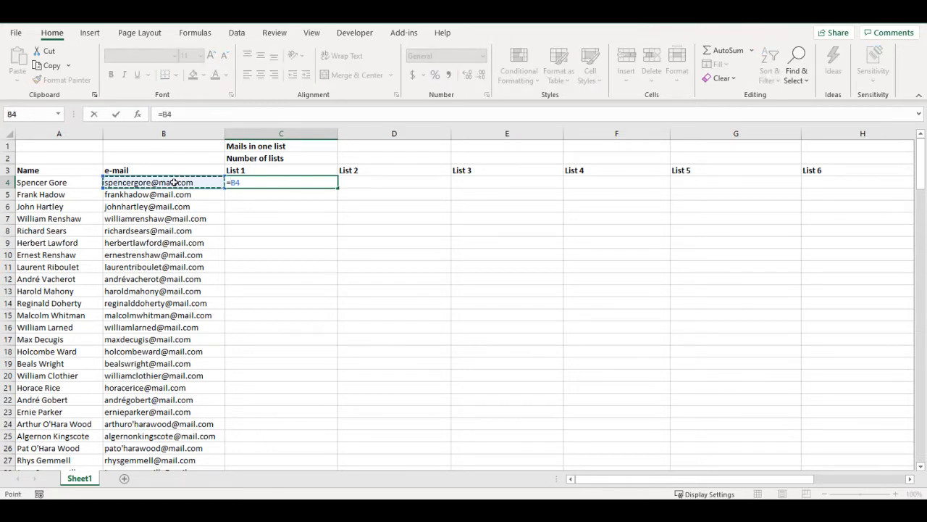
pyautogui.press('Return')
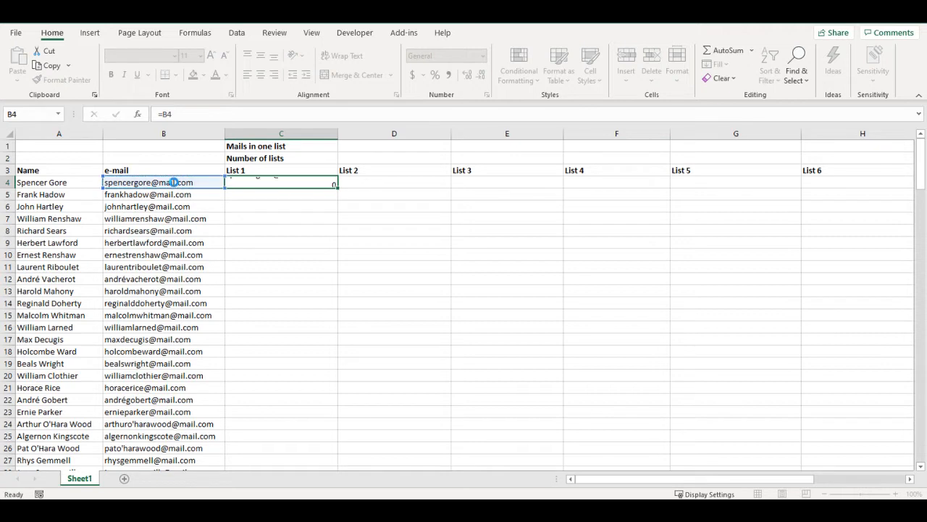
# Change the formula in C4 to an indirect text reference, =INDIRECT("B4")
pyautogui.click(165, 115)
pyautogui.write('ind')
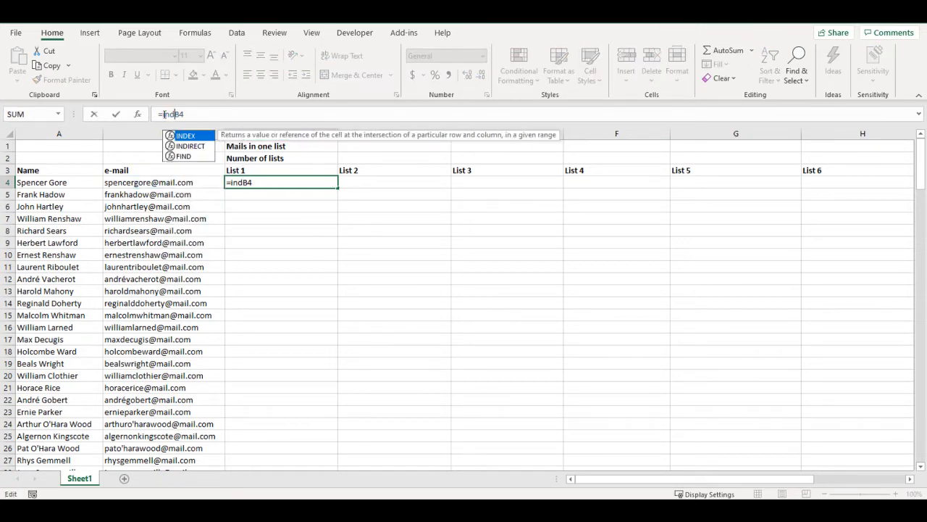
pyautogui.write('irect(')
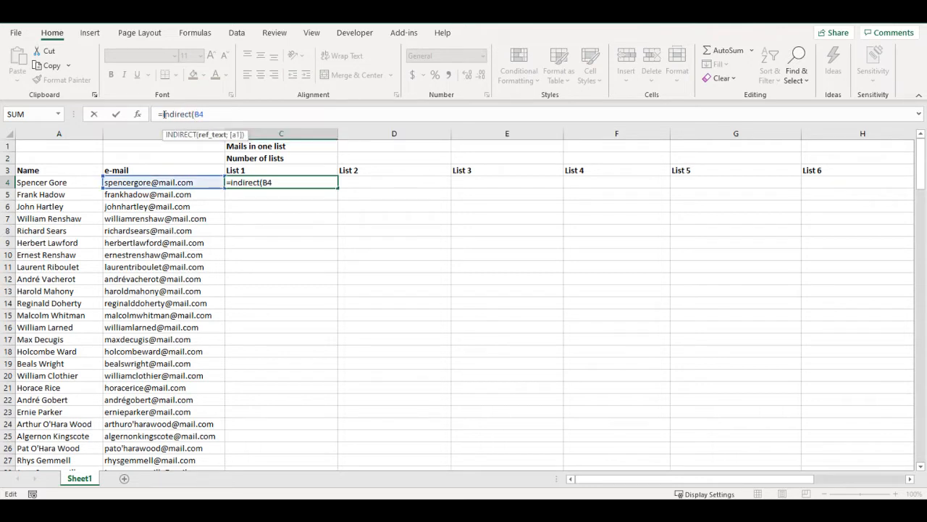
pyautogui.write('"B4')
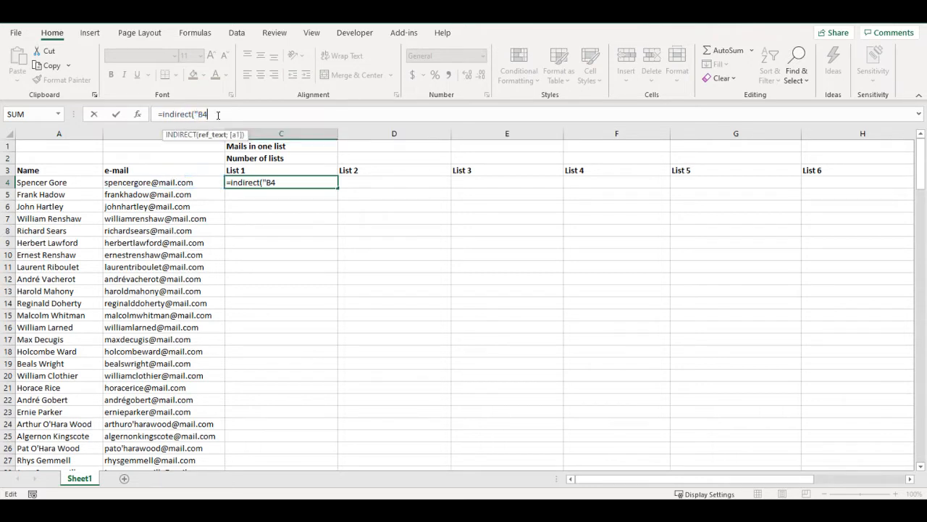
pyautogui.write('")')
pyautogui.press('Return')
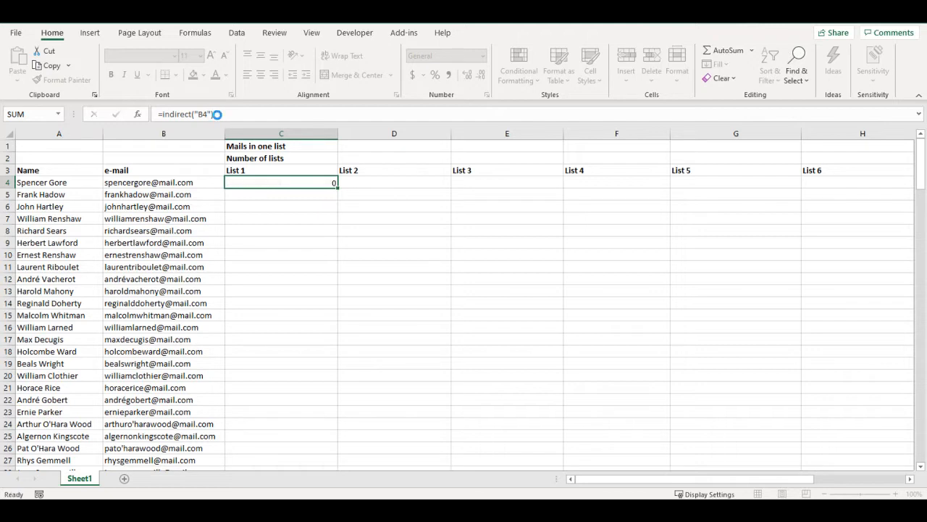
pyautogui.press('Up')
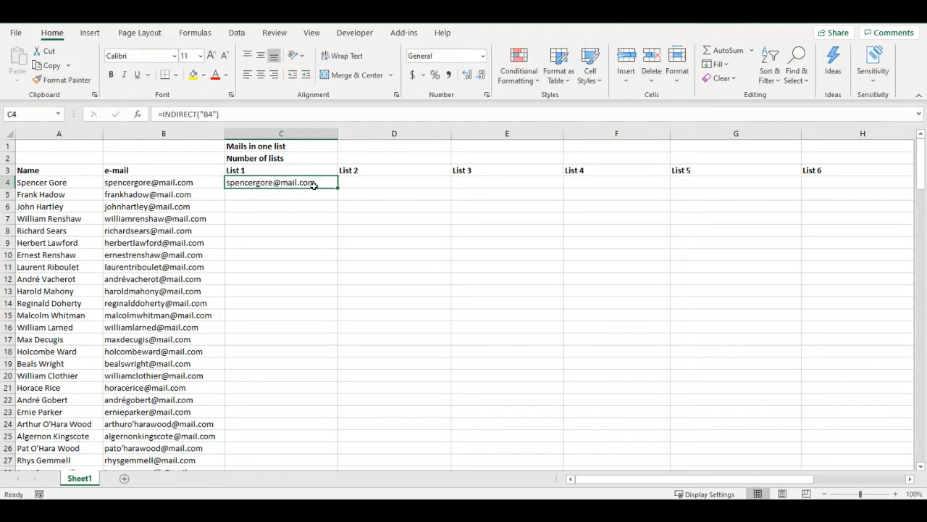
# Make the row in C4's indirect reference dynamic, so the formula reads =INDIRECT("B"&ROW(B4))
pyautogui.click(218, 114)
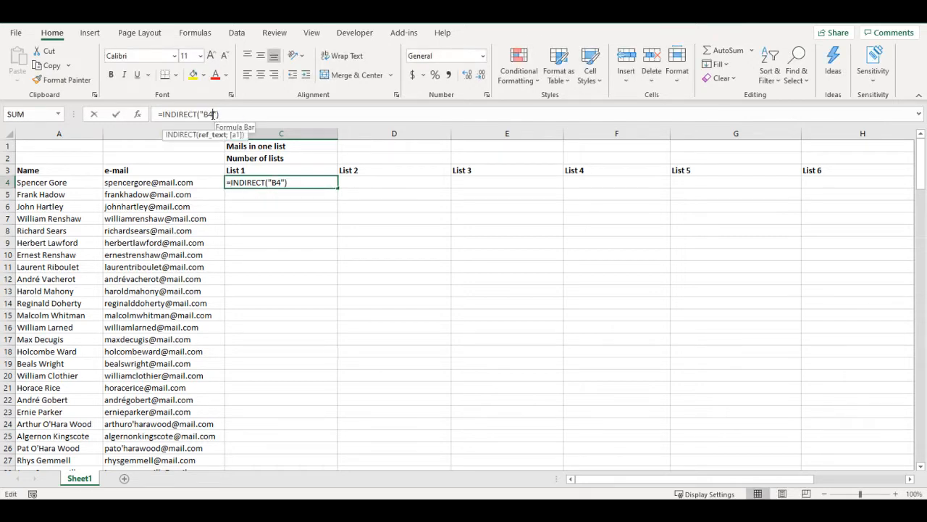
pyautogui.press('Left')
pyautogui.press('Left')
pyautogui.press('BackSpace')
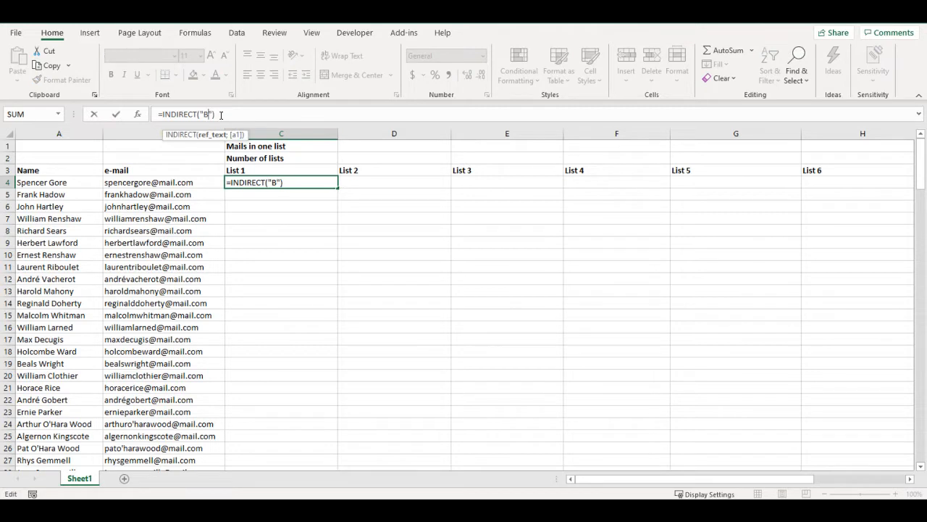
pyautogui.press('Right')
pyautogui.write('&row(')
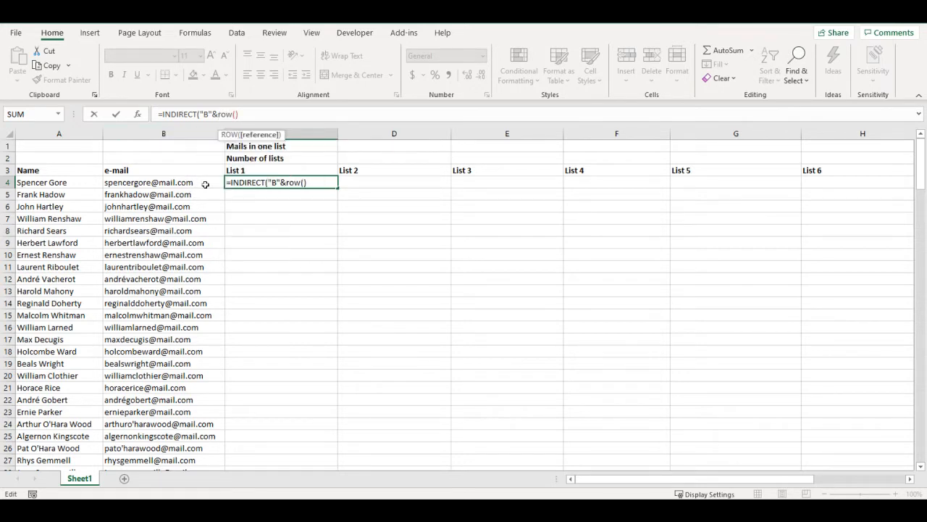
pyautogui.write(')')
pyautogui.click(168, 183)
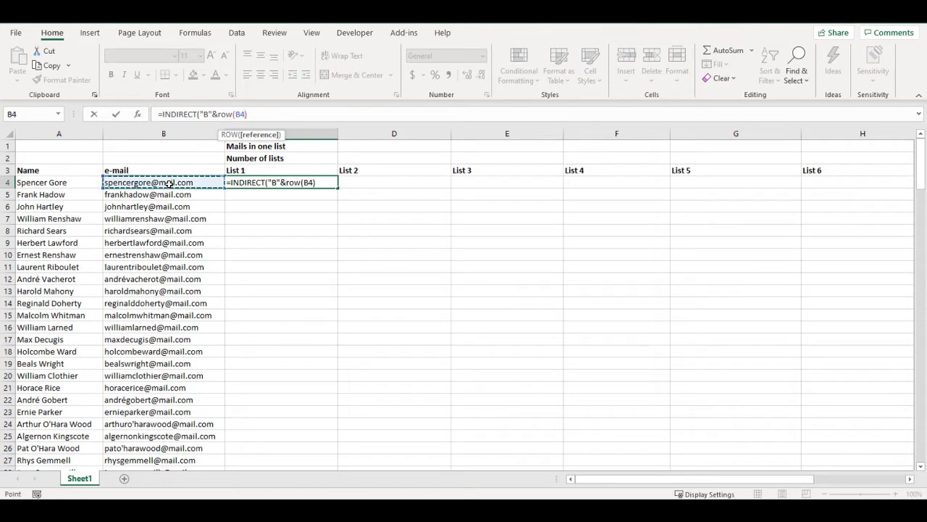
pyautogui.write(')')
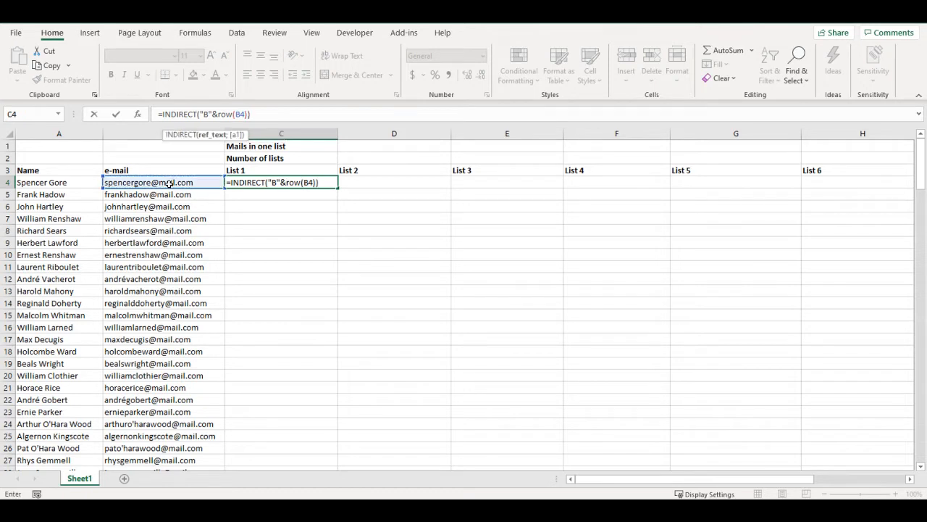
pyautogui.press('Return')
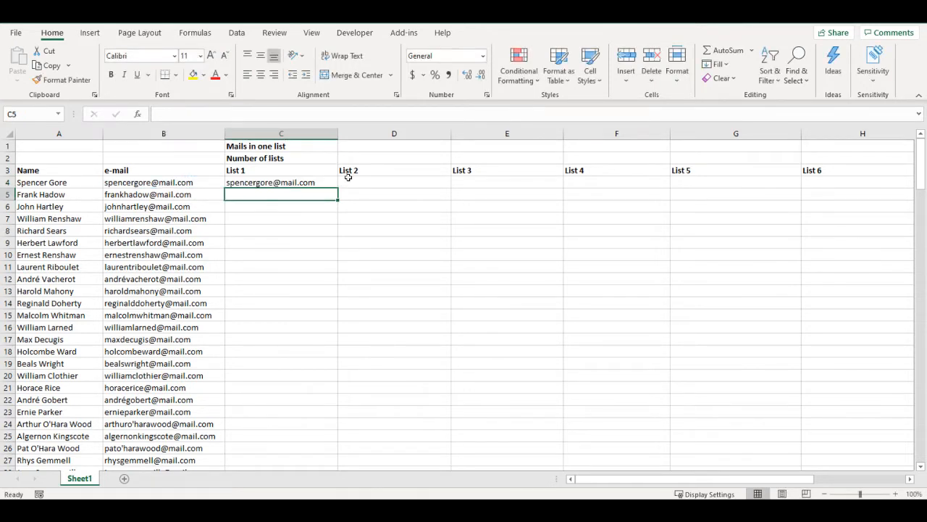
# Fill the C4 formula down the List 1 column through C24
pyautogui.click(327, 181)
pyautogui.moveTo(337, 189); pyautogui.dragTo(343, 427)
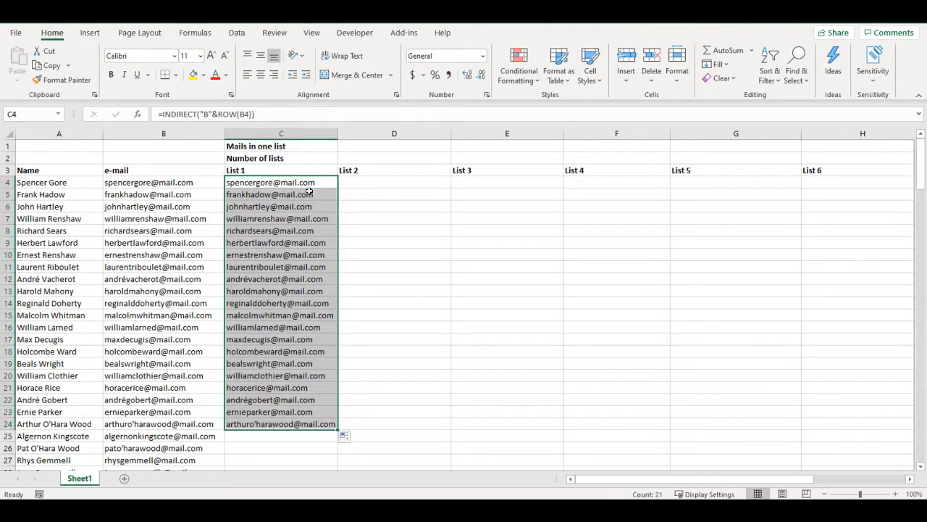
pyautogui.click(163, 185)
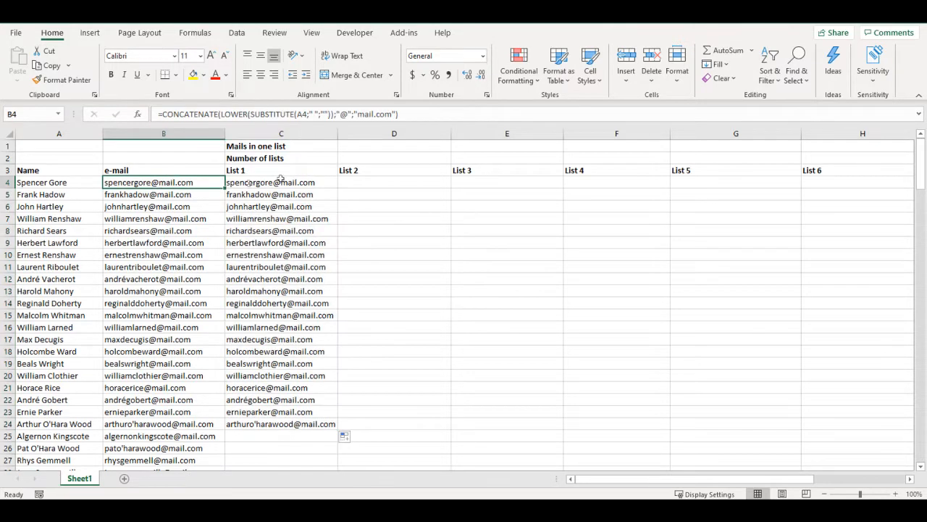
# In D1, beside Mails in one list, count all e-mail entries with =COUNTA(B4:B103)
pyautogui.click(378, 146)
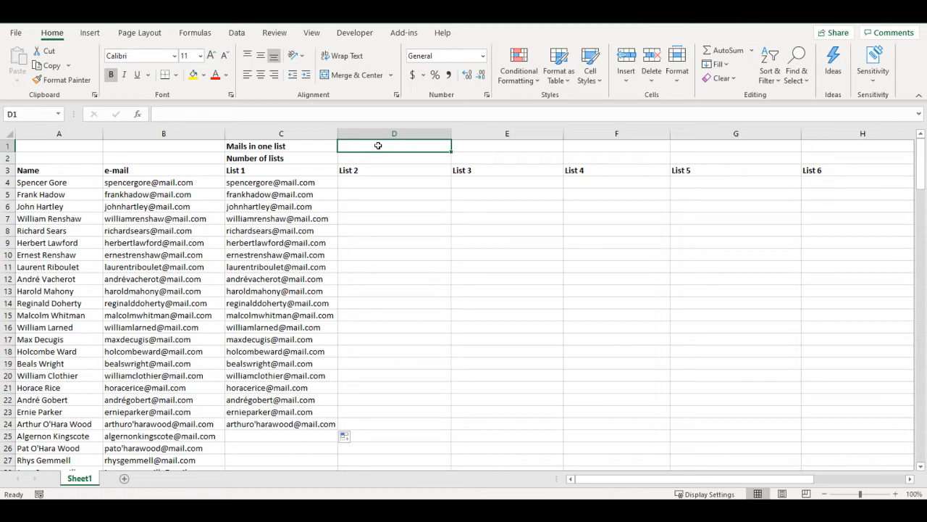
pyautogui.write('=coun')
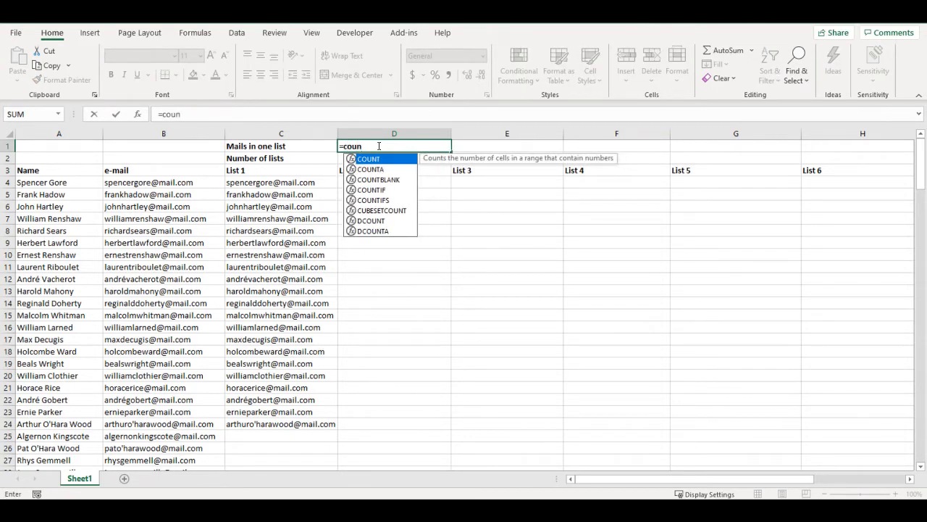
pyautogui.write('ta(')
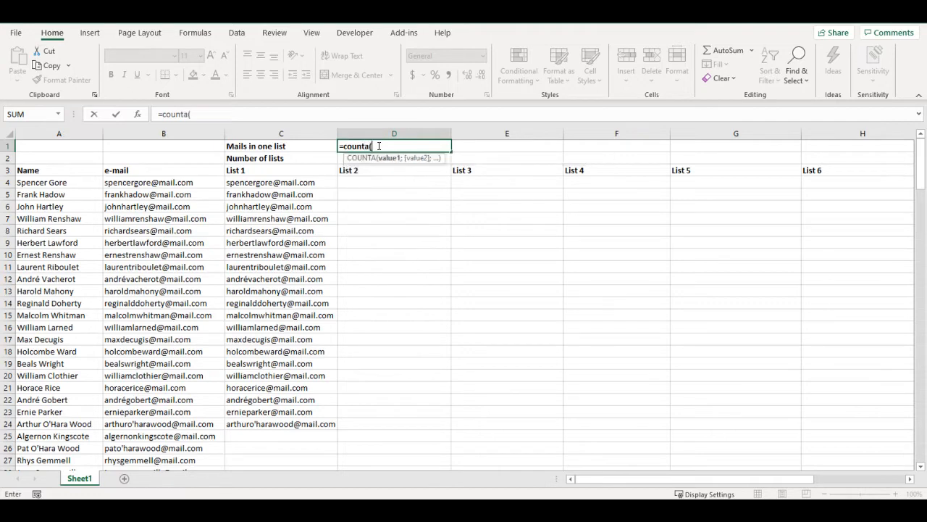
pyautogui.click(157, 181)
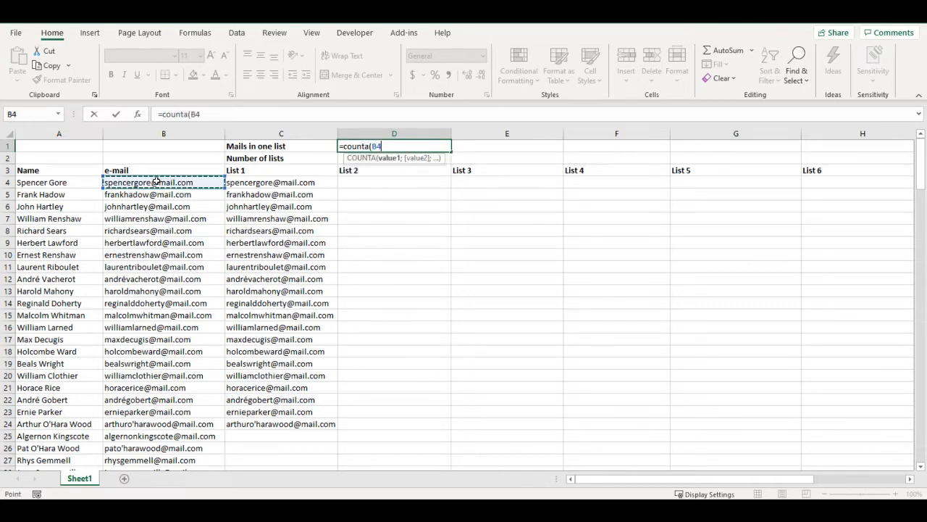
pyautogui.hotkey('ctrl', 'shift', 'Down')
pyautogui.press('Return')
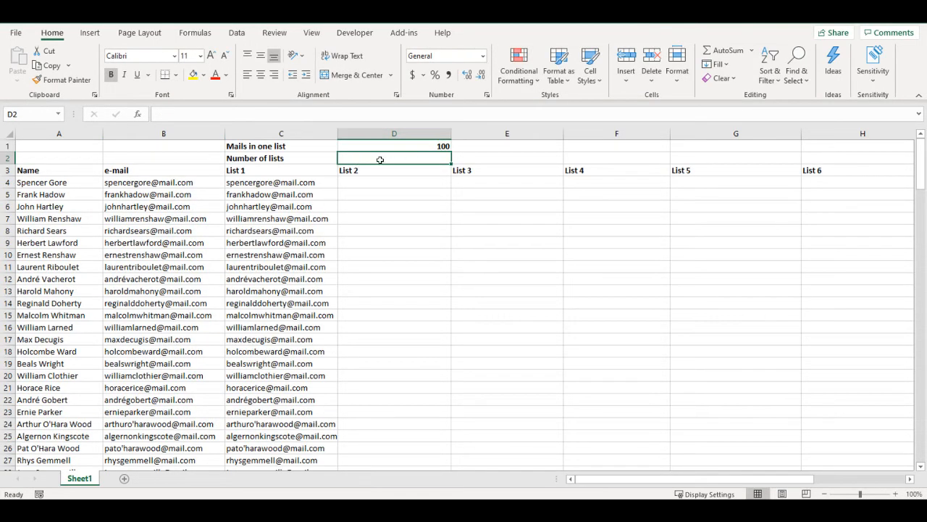
# Set the number of lists in D2 to 6 and divide the COUNTA result in D1 by D2
pyautogui.write('6')
pyautogui.click(426, 144)
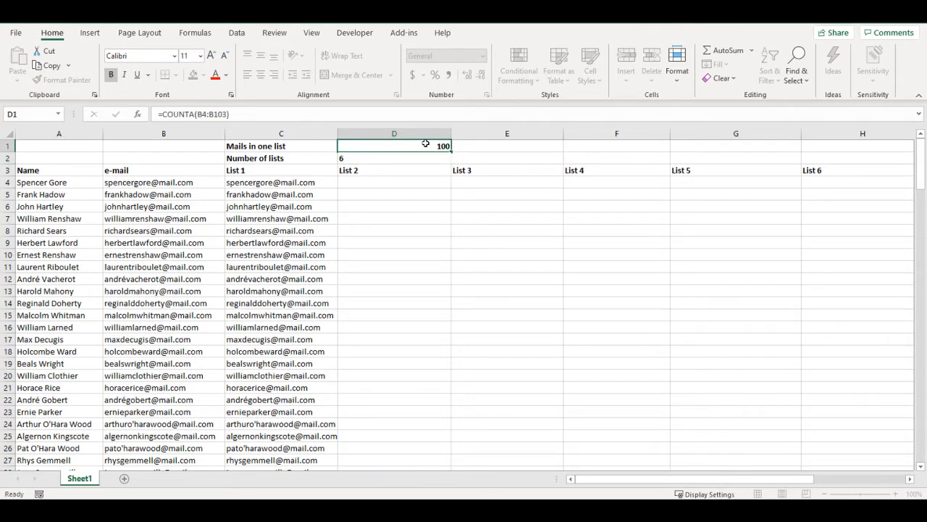
pyautogui.click(164, 114)
pyautogui.write('=')
pyautogui.press('BackSpace')
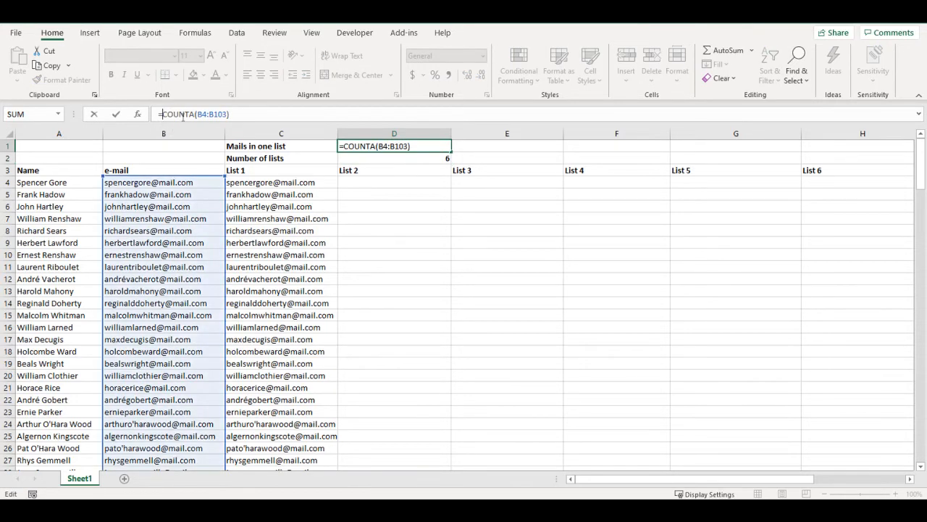
pyautogui.write('/')
pyautogui.click(410, 158)
pyautogui.hotkey('ctrl', 'Return')
# Wrap the D1 formula in ROUNDUP with 0 decimals: =ROUNDUP(COUNTA(B4:B103)/D2;0)
pyautogui.click(184, 118)
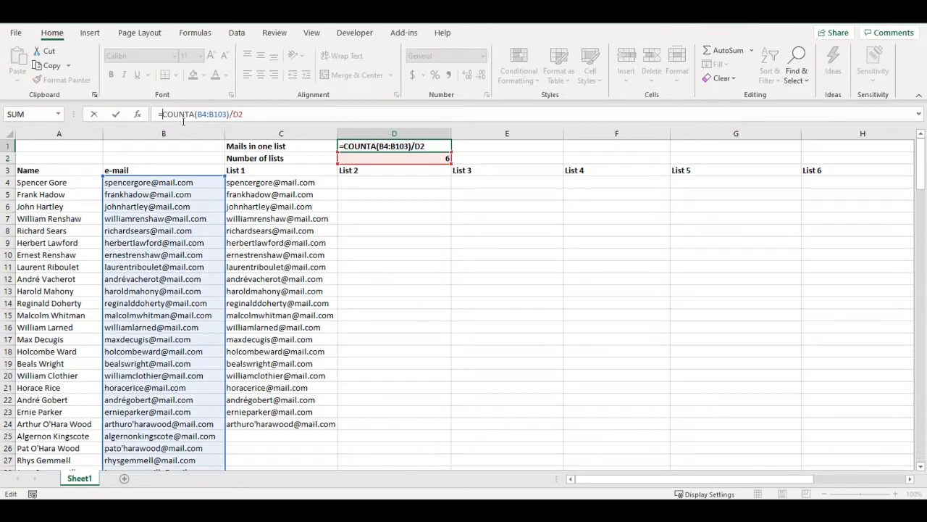
pyautogui.write('roundu')
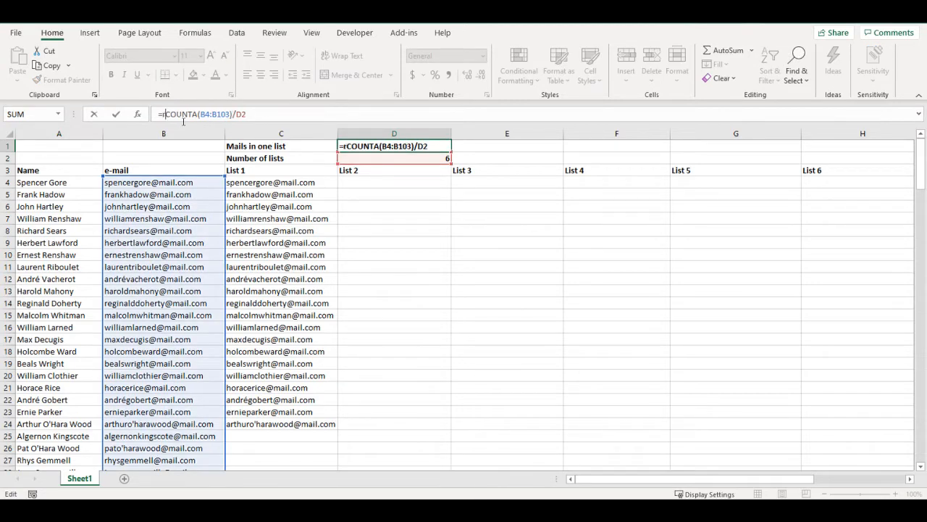
pyautogui.write('p(')
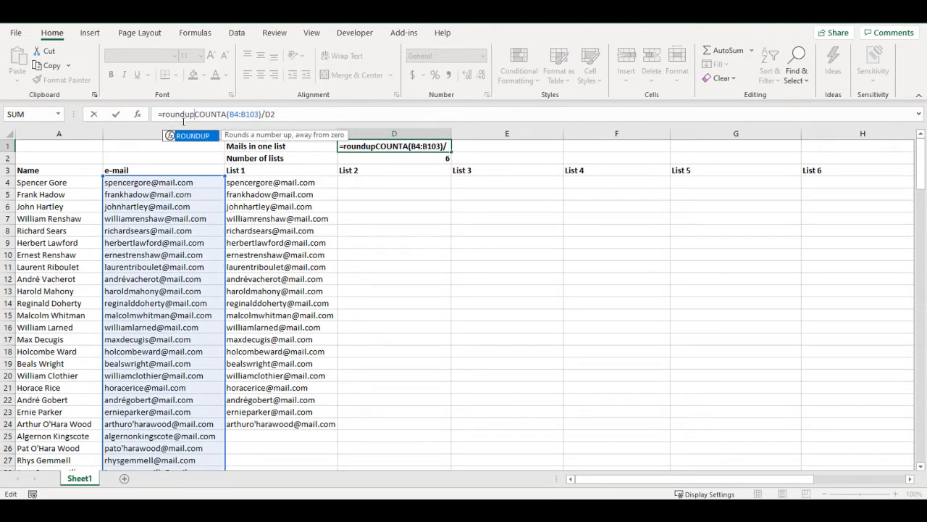
pyautogui.click(296, 108)
pyautogui.write(';0)')
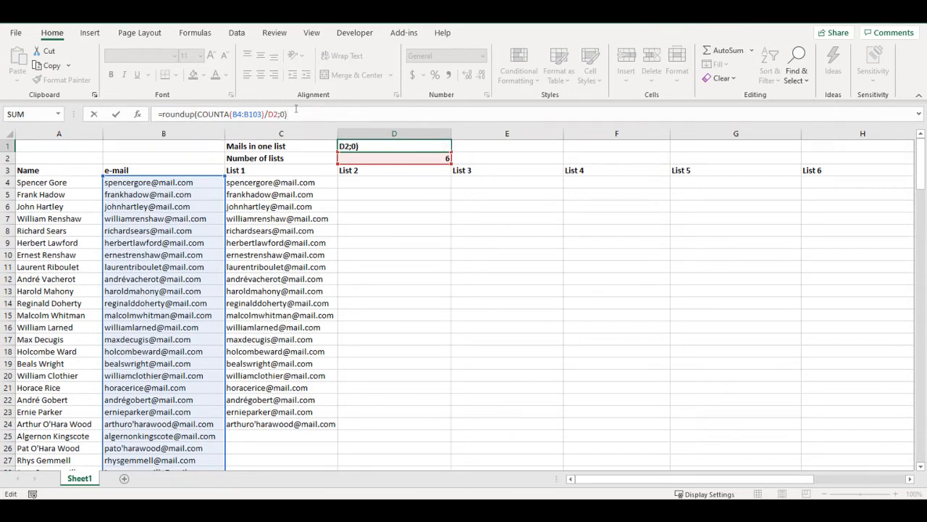
pyautogui.press('Return')
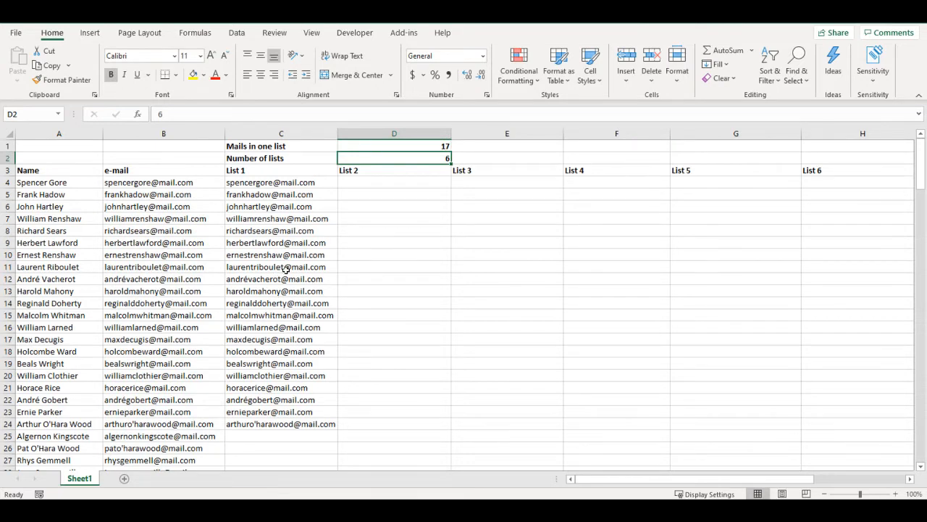
# Set the number of lists in D2 to 5
pyautogui.write('5')
pyautogui.press('Return')
pyautogui.click(434, 160)
# In C4, start wrapping the INDIRECT formula in an IF function with the logical test ROW(B4)-3>$D$1
pyautogui.click(263, 183)
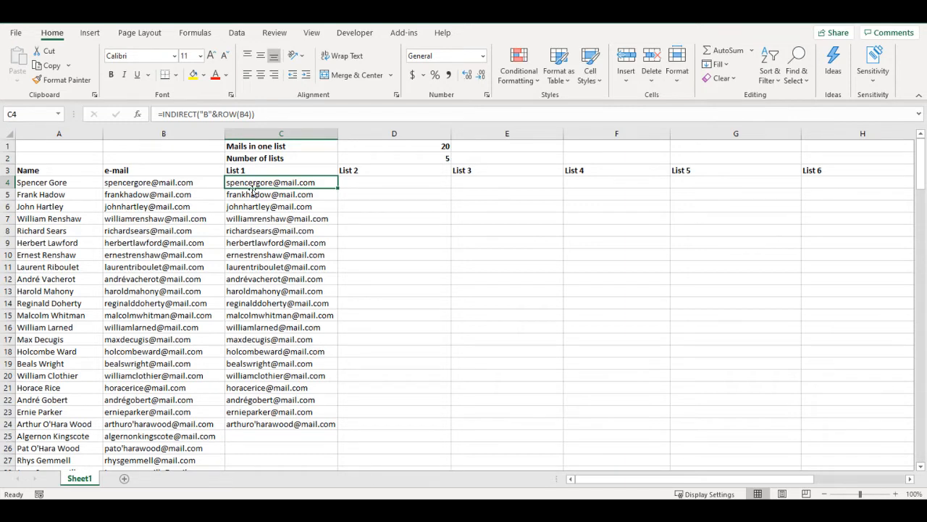
pyautogui.click(163, 113)
pyautogui.write('if(')
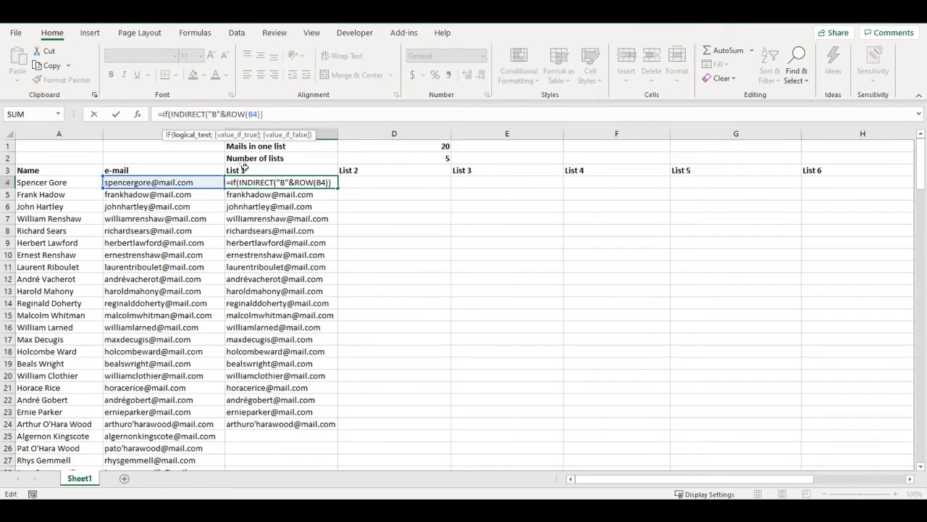
pyautogui.write('row(')
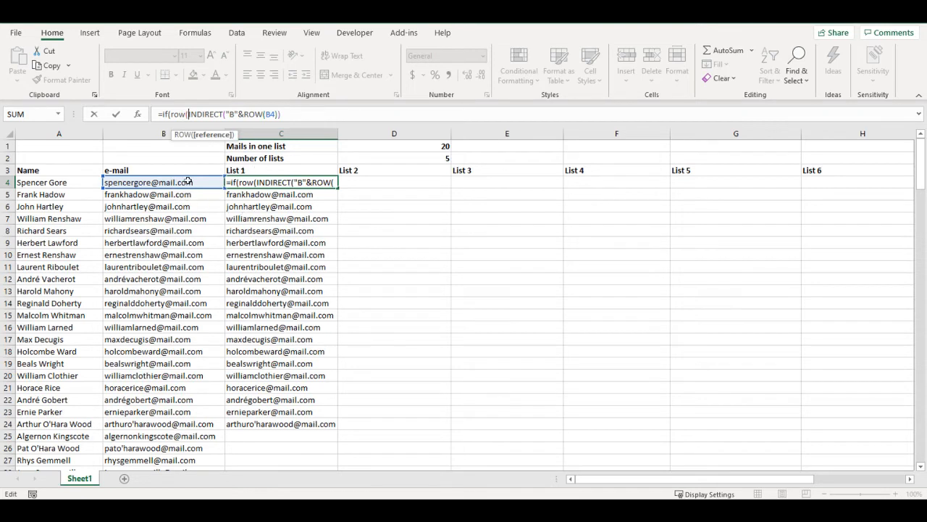
pyautogui.click(195, 183)
pyautogui.write(')')
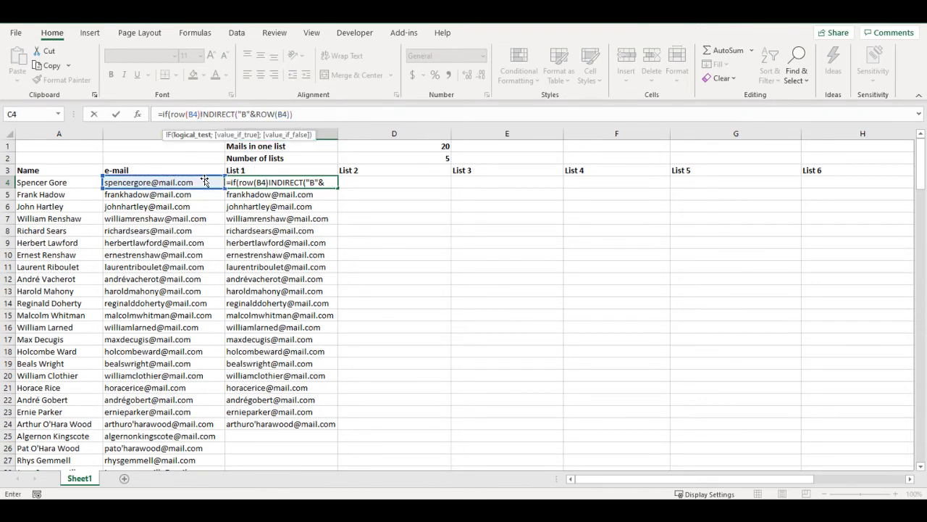
pyautogui.write('-3')
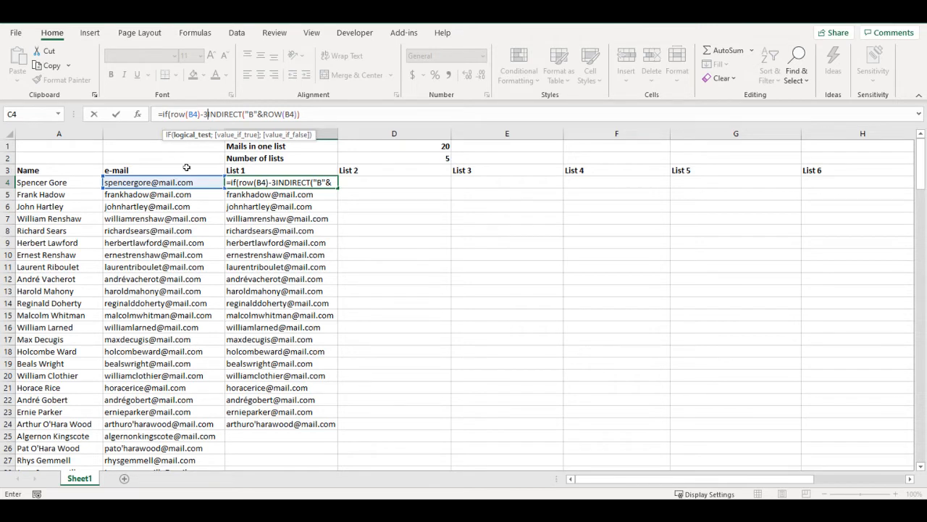
pyautogui.write('>')
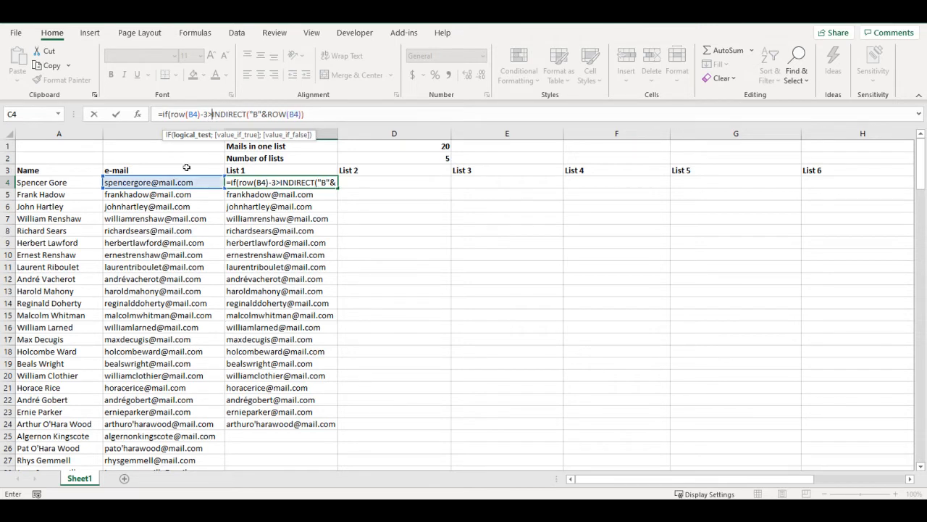
pyautogui.click(432, 146)
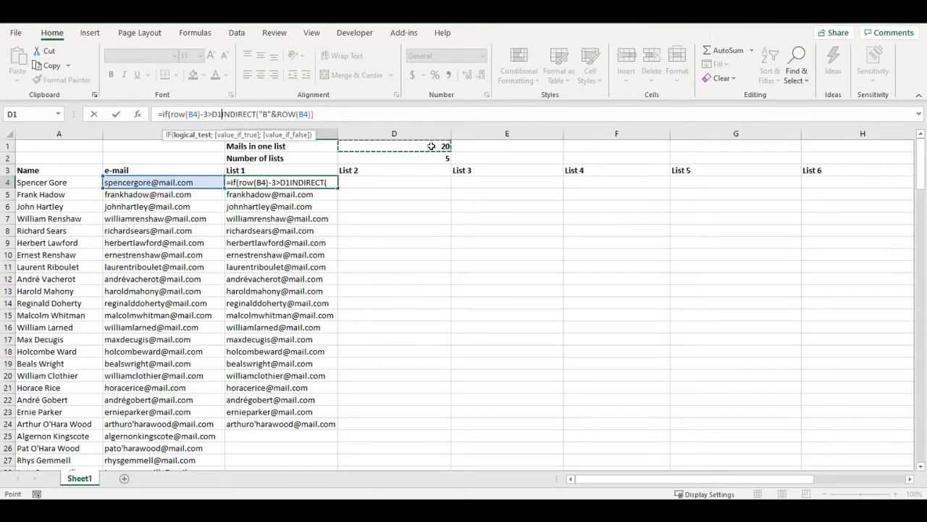
pyautogui.press('F4')
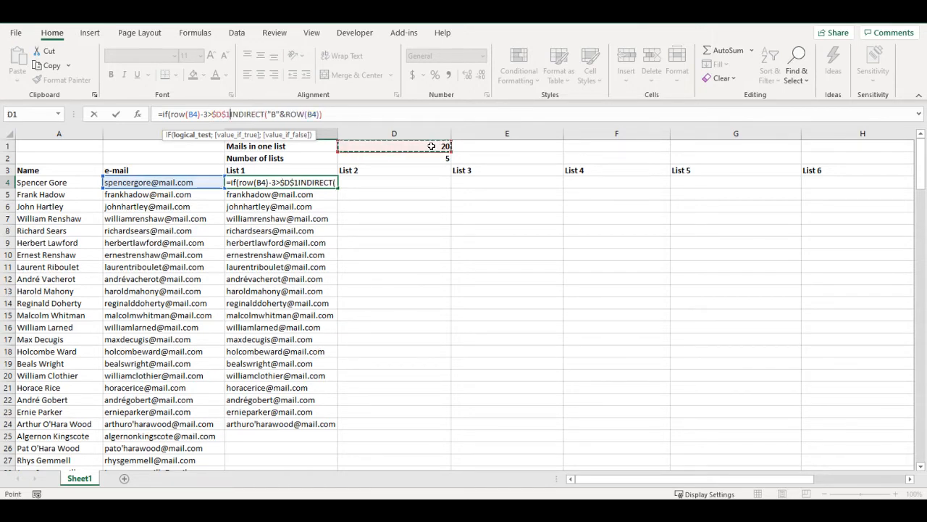
# Complete the C4 formula as =IF(ROW(B4)-3>$D$1;"";INDIRECT("B"&ROW(B4))) and fill it down the List 1 column
pyautogui.write(';')
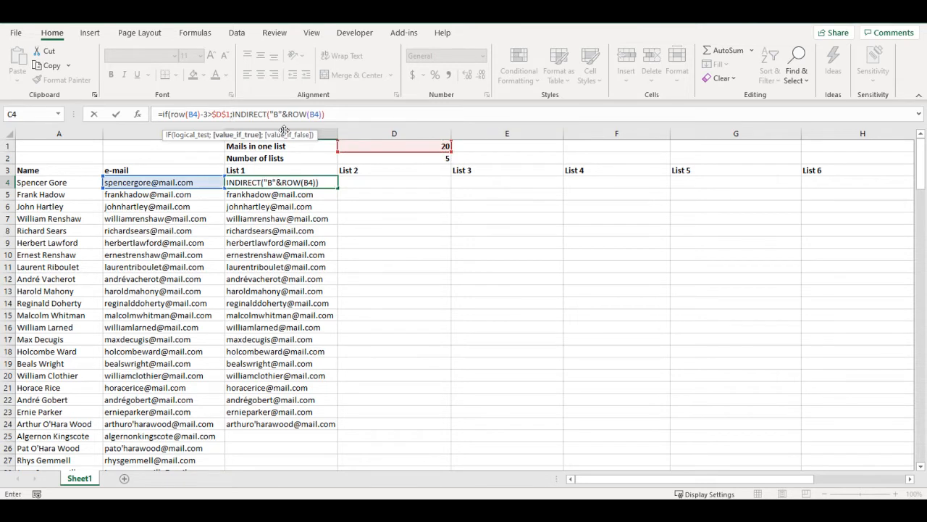
pyautogui.write('"')
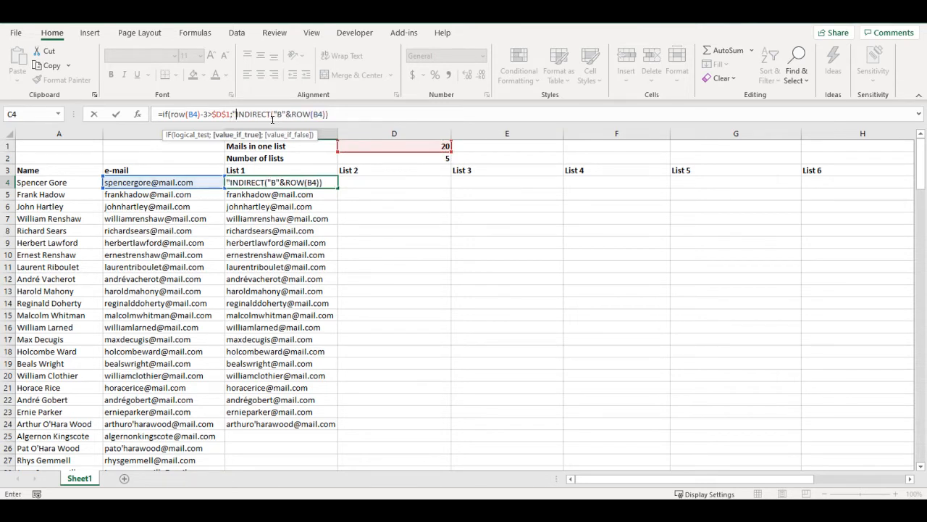
pyautogui.write('"')
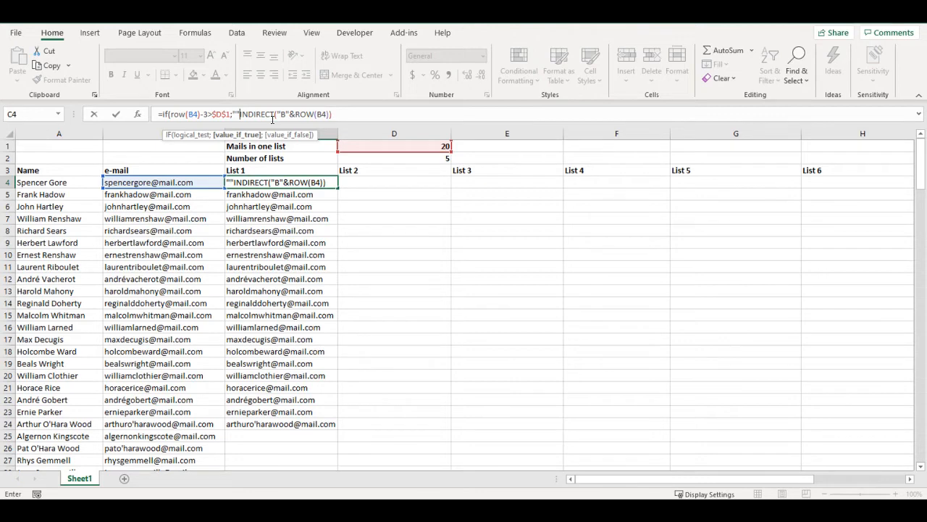
pyautogui.write(';')
pyautogui.click(346, 113)
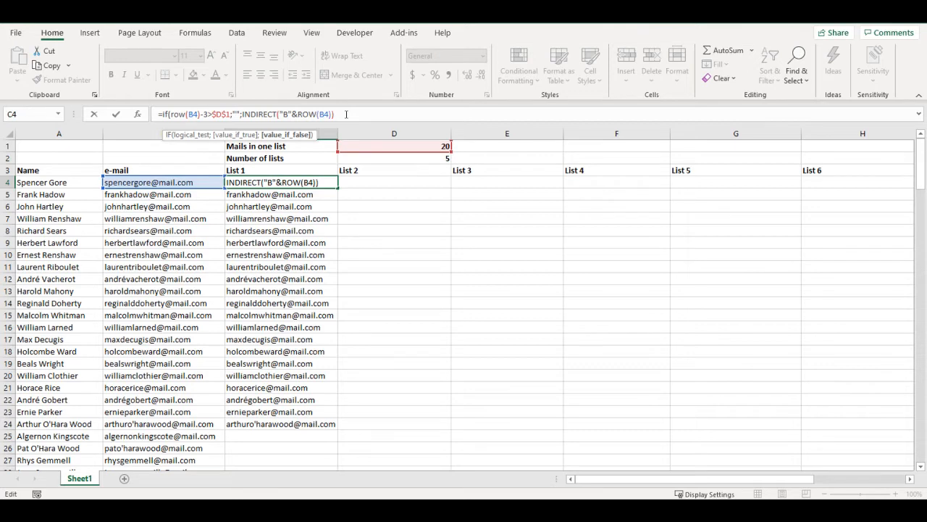
pyautogui.press('Return')
pyautogui.moveTo(281, 183); pyautogui.dragTo(305, 413)
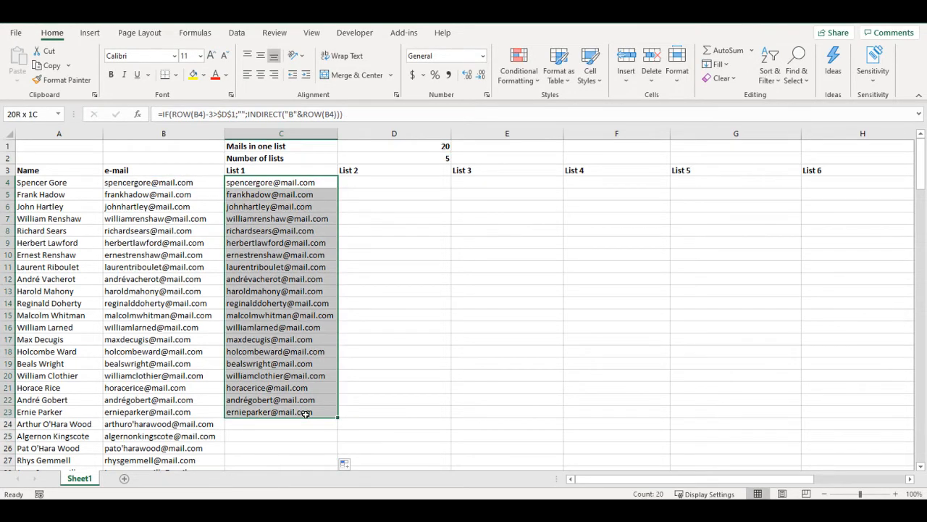
# Copy the C4 formula across to D4 and fill it down the List 2 column
pyautogui.click(304, 182)
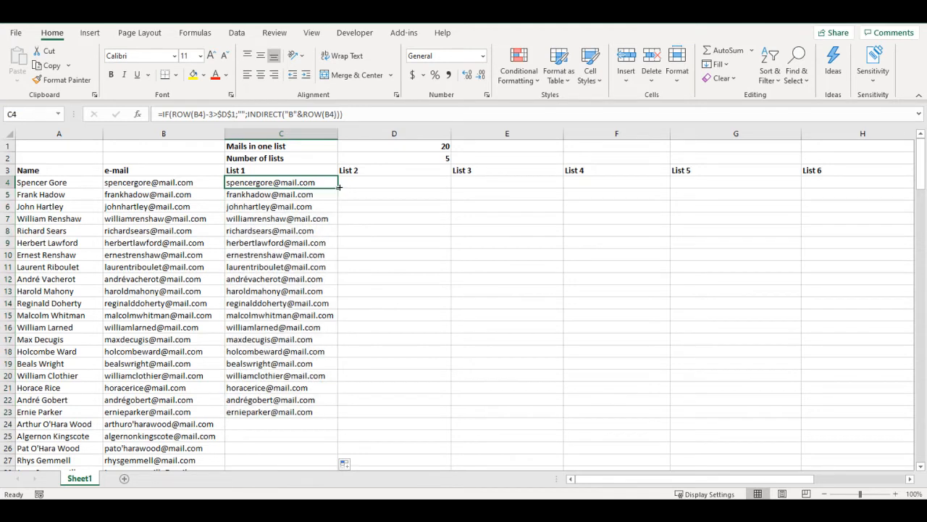
pyautogui.moveTo(338, 188); pyautogui.dragTo(476, 187)
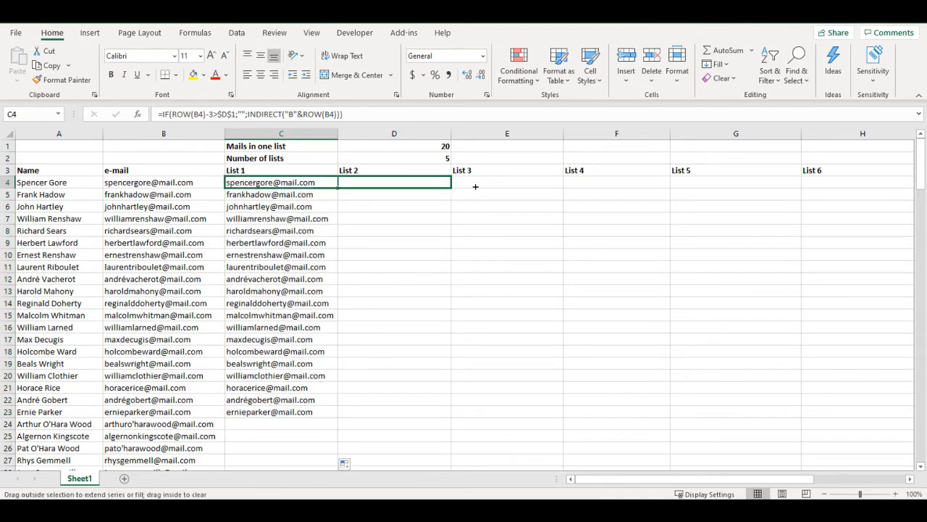
pyautogui.moveTo(475, 187); pyautogui.dragTo(475, 188)
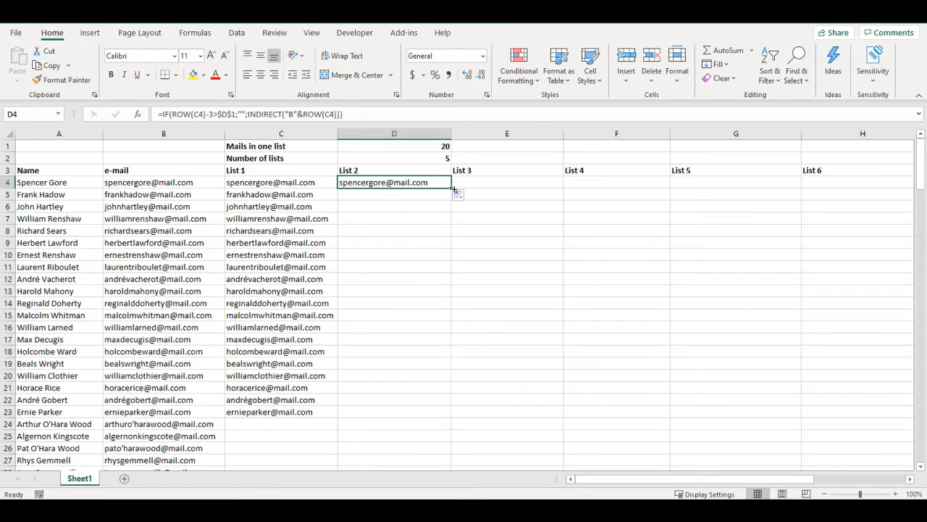
pyautogui.doubleClick(451, 188)
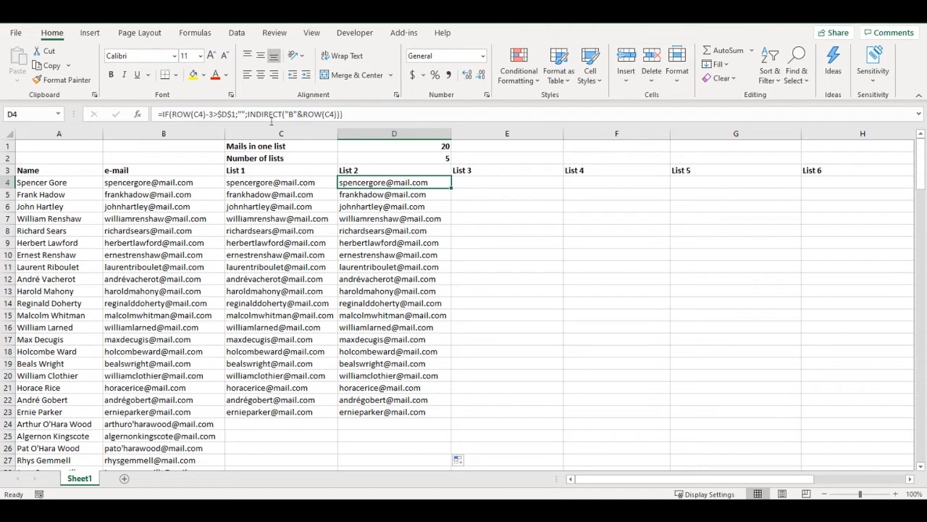
# In the D4 formula, add +COLUMN(A4) after ROW(C4) inside the INDIRECT function
pyautogui.click(338, 113)
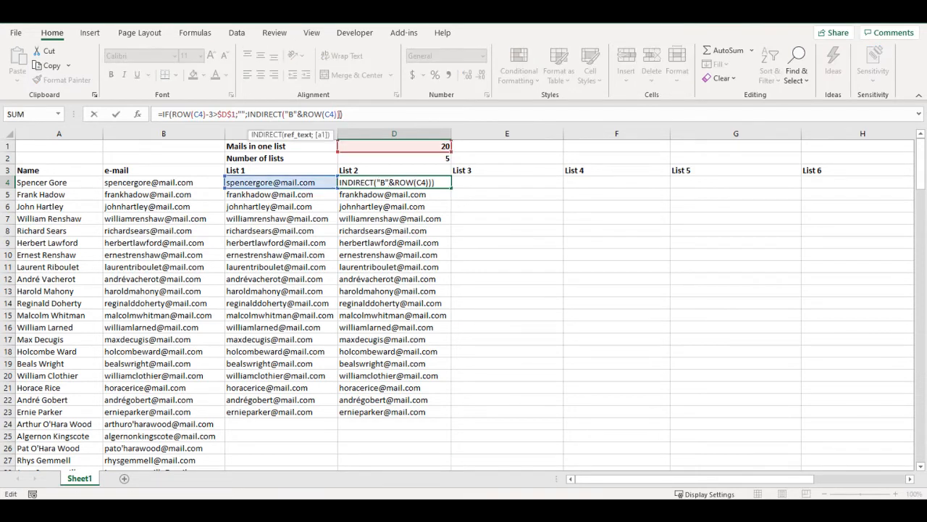
pyautogui.click(340, 113)
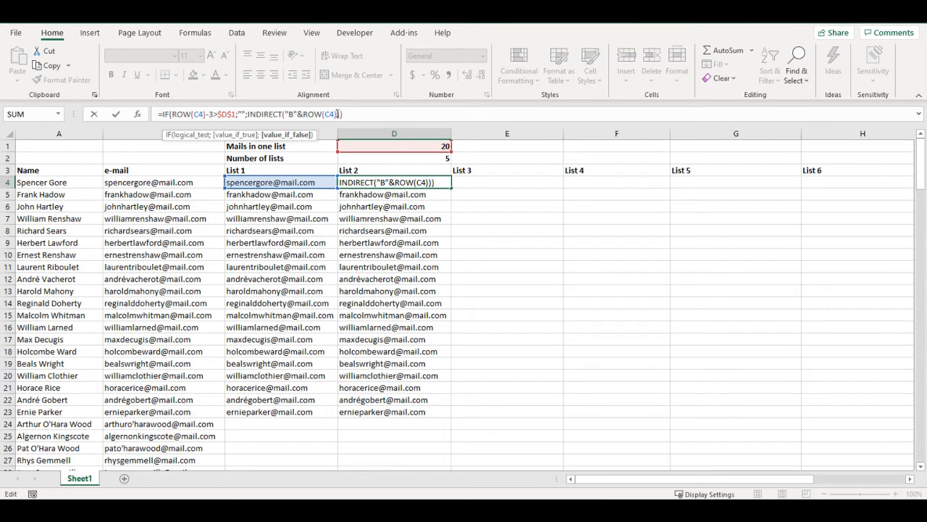
pyautogui.click(337, 114)
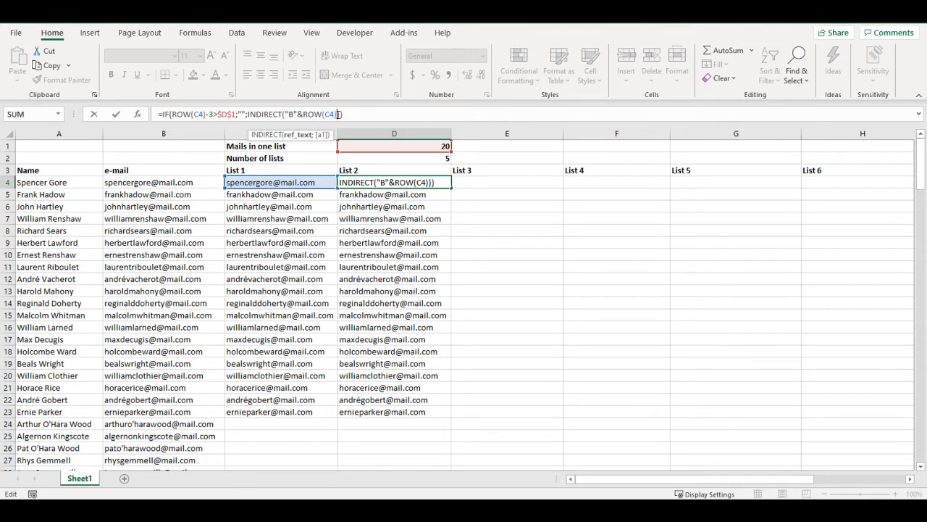
pyautogui.write('+')
pyautogui.write('column()')
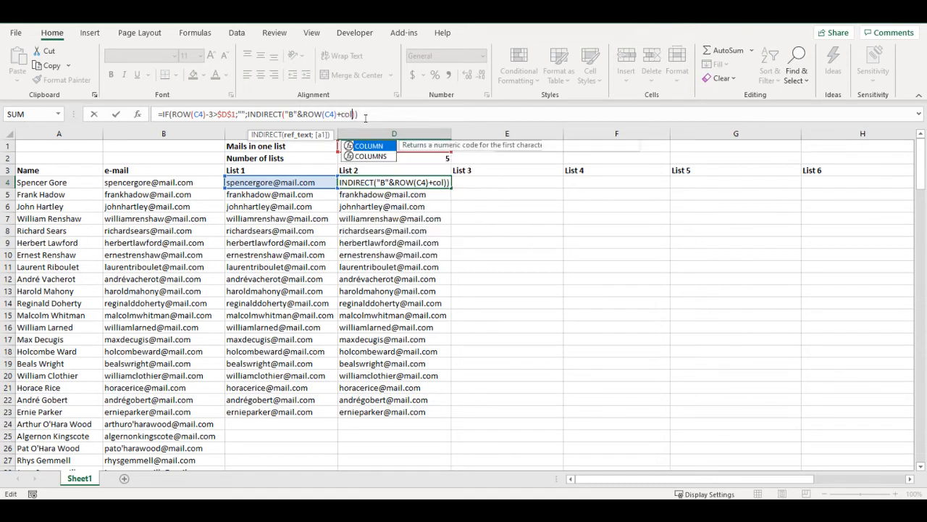
pyautogui.press('Left')
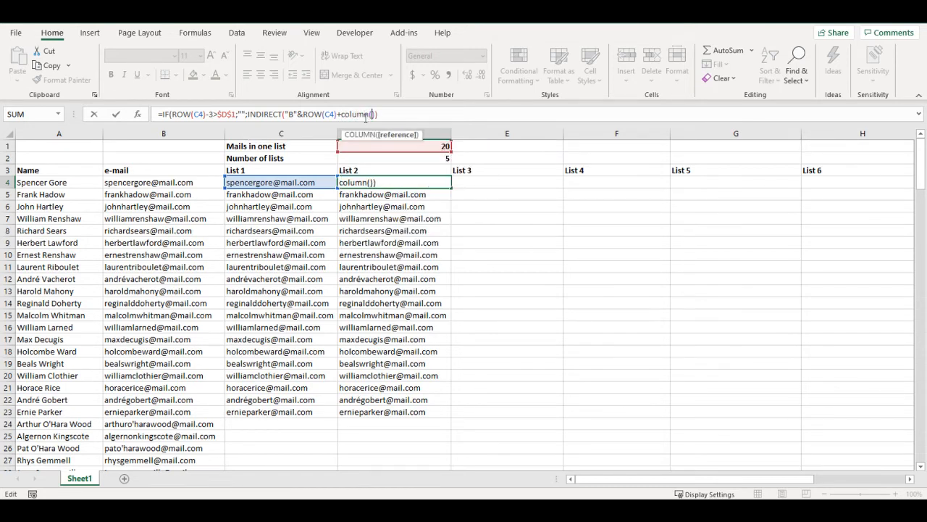
pyautogui.click(59, 182)
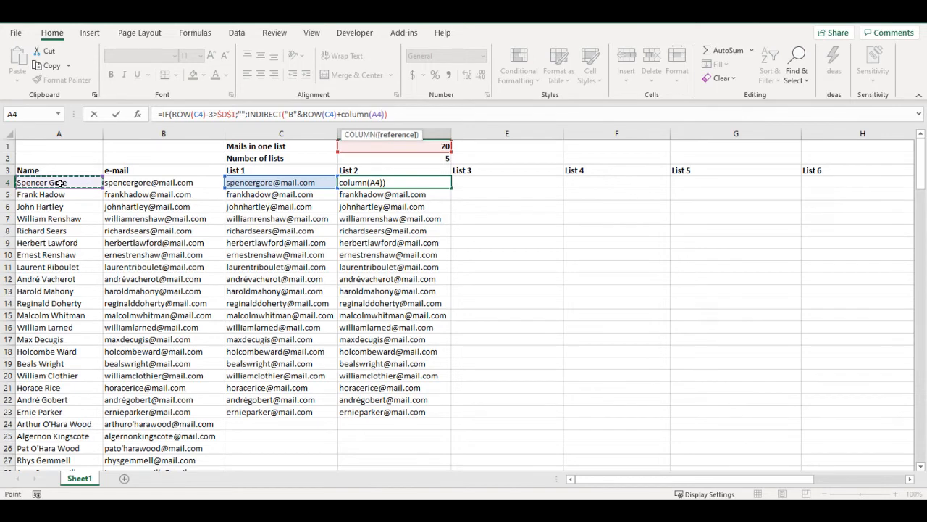
pyautogui.write(')')
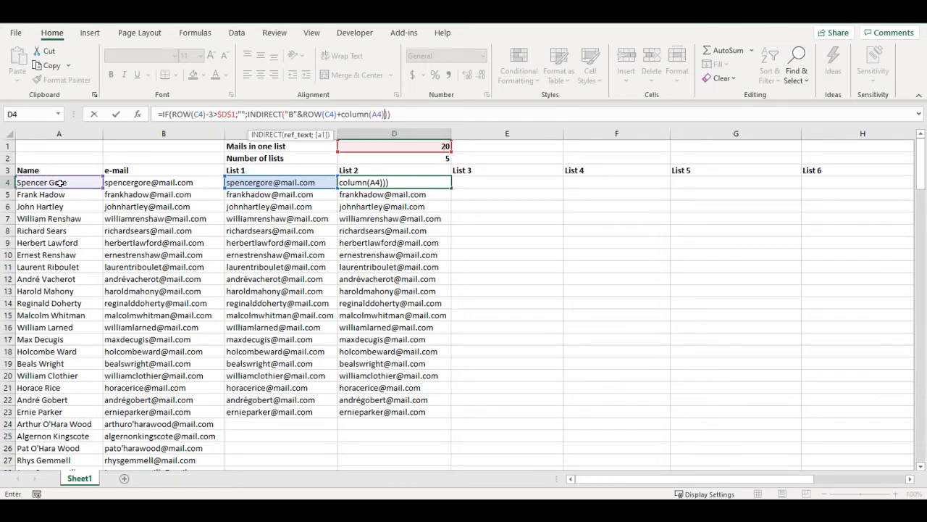
# Multiply COLUMN(A4) by the absolute reference $D$1 in the D4 formula and fill it down the List 2 column
pyautogui.write('*')
pyautogui.click(396, 147)
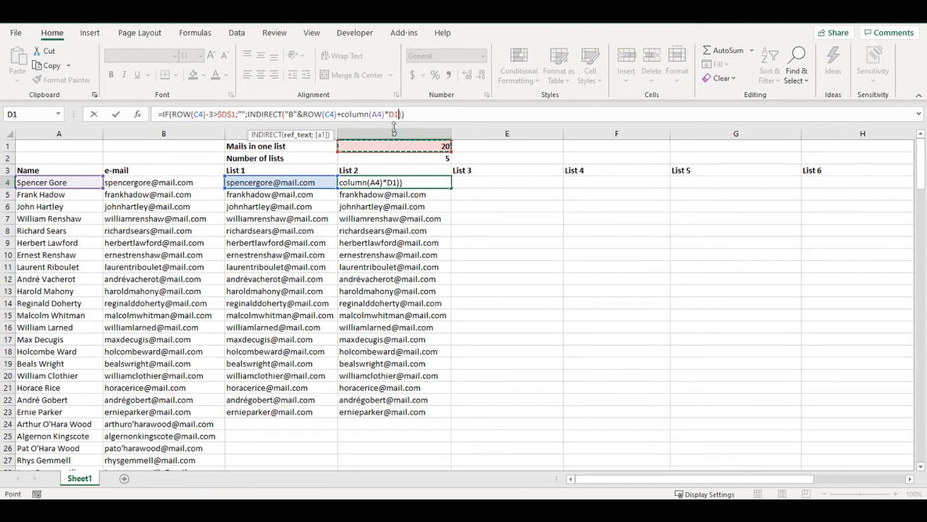
pyautogui.press('F4')
pyautogui.click(424, 113)
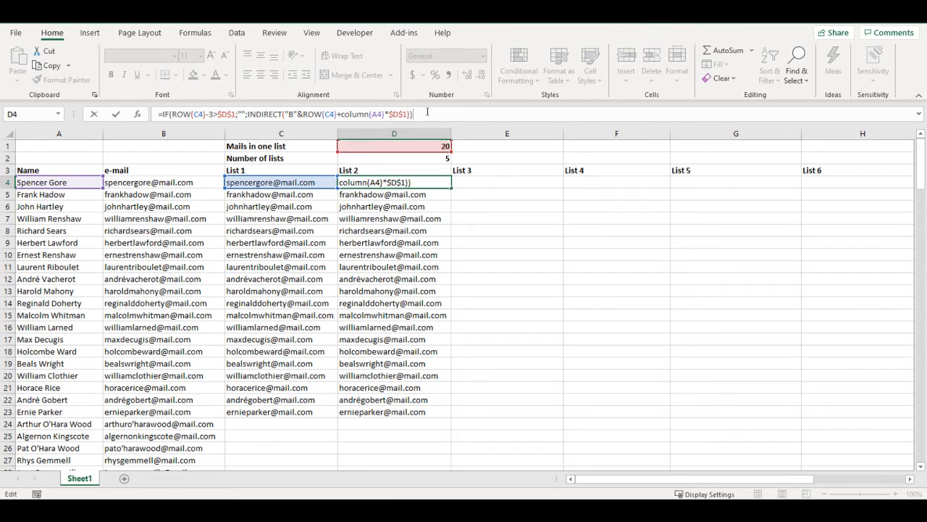
pyautogui.press('Return')
pyautogui.click(444, 185)
pyautogui.moveTo(451, 188); pyautogui.dragTo(452, 452)
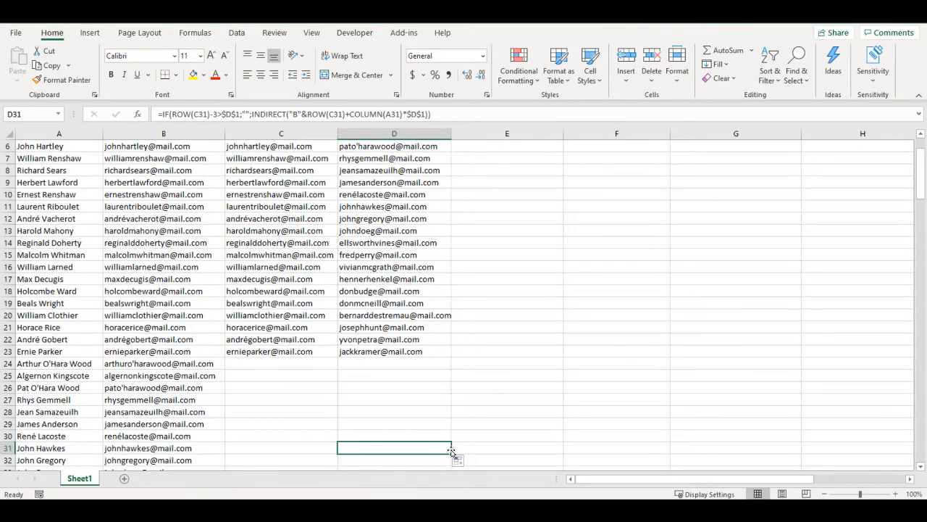
# Copy the D4 formula across to H4 and fill it down the columns for List 3 to List 6
pyautogui.scroll(2, 434, 326)
pyautogui.click(407, 182)
pyautogui.moveTo(450, 187); pyautogui.dragTo(837, 190)
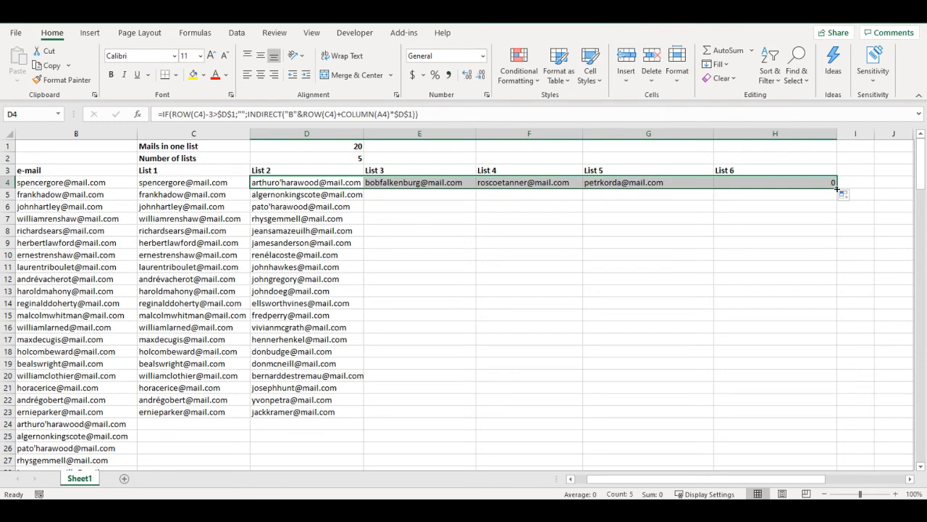
pyautogui.doubleClick(837, 190)
pyautogui.click(529, 279)
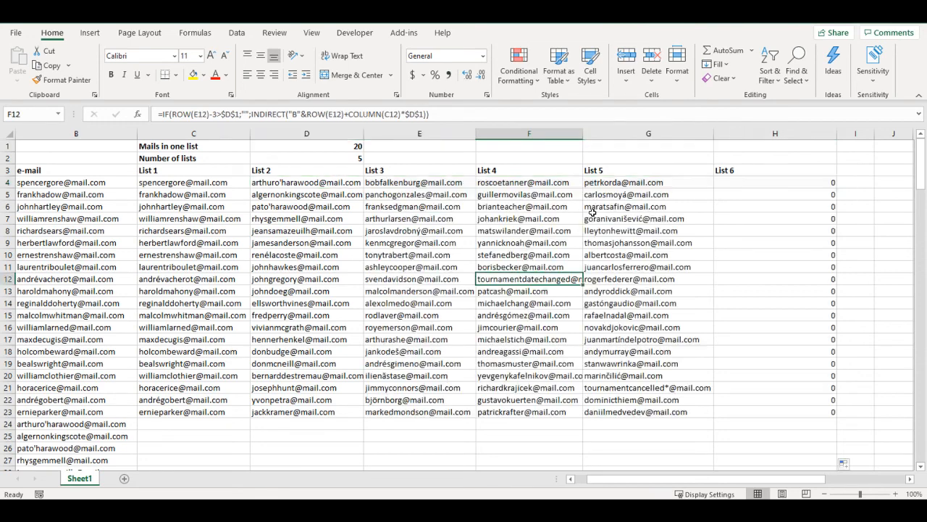
# Test the formulas by setting the number of lists in D2 to 6
pyautogui.click(333, 158)
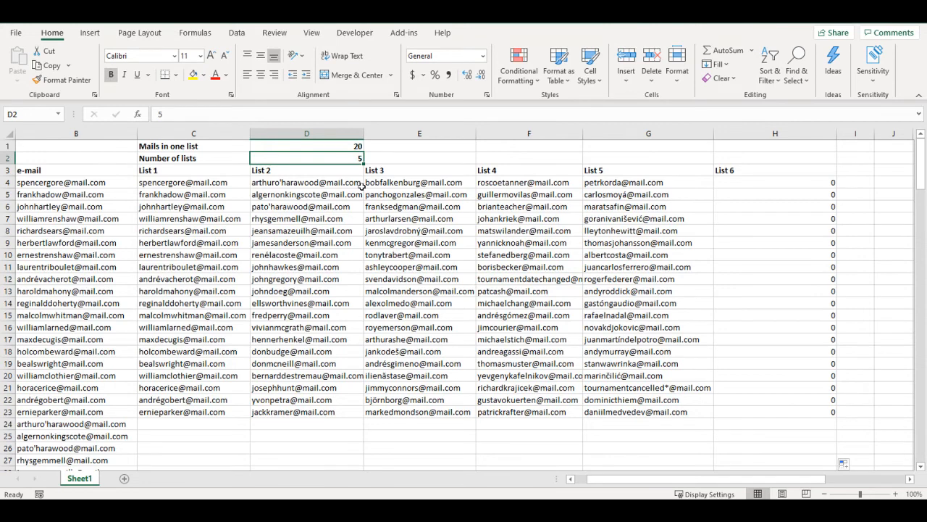
pyautogui.write('6')
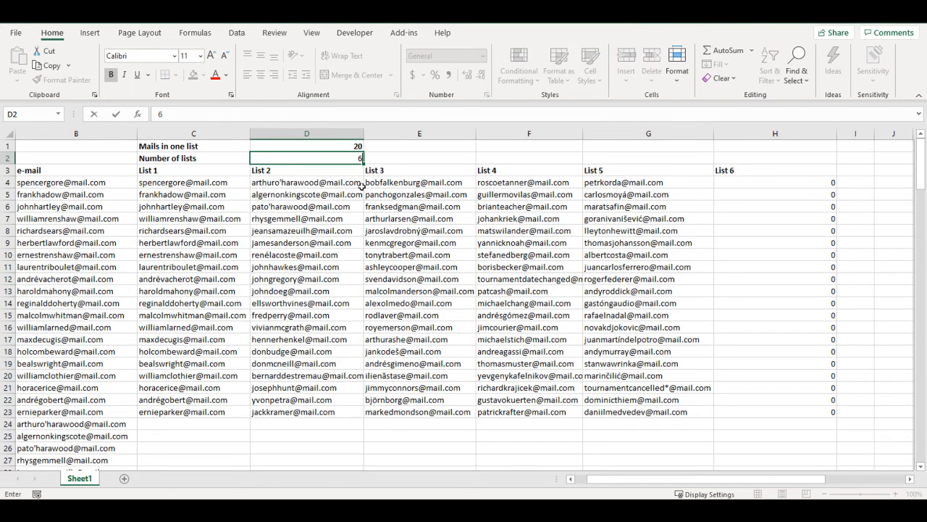
pyautogui.press('Return')
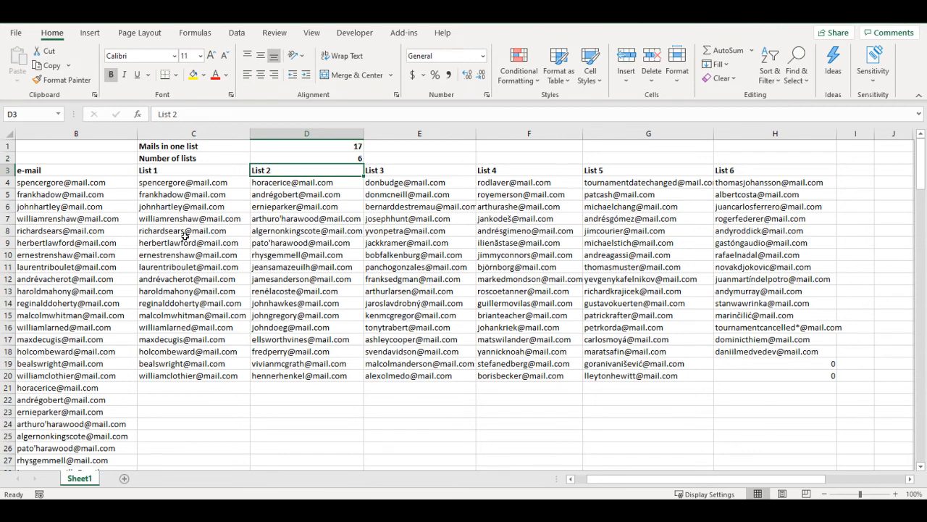
pyautogui.hscroll(-1, 185, 236)
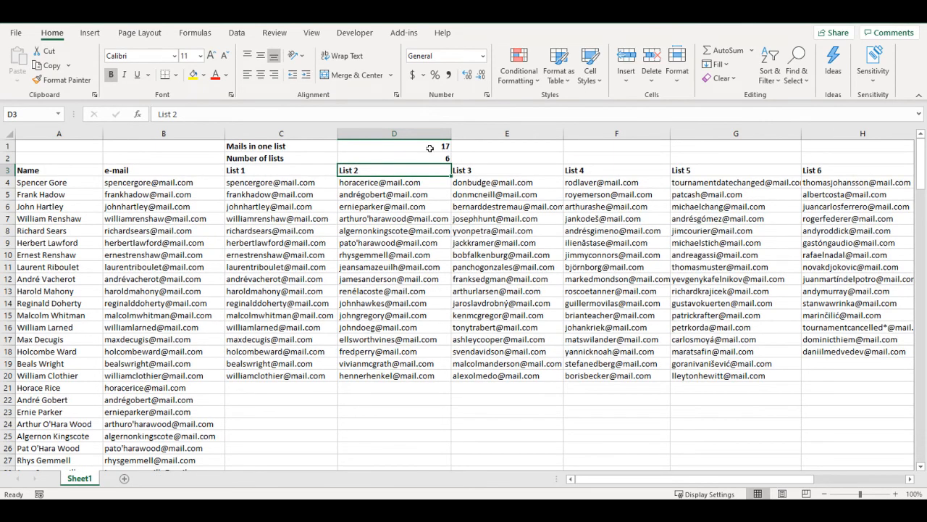
# Set the number of lists in D2 to 4 and check how the e-mails are distributed across the lists
pyautogui.click(430, 158)
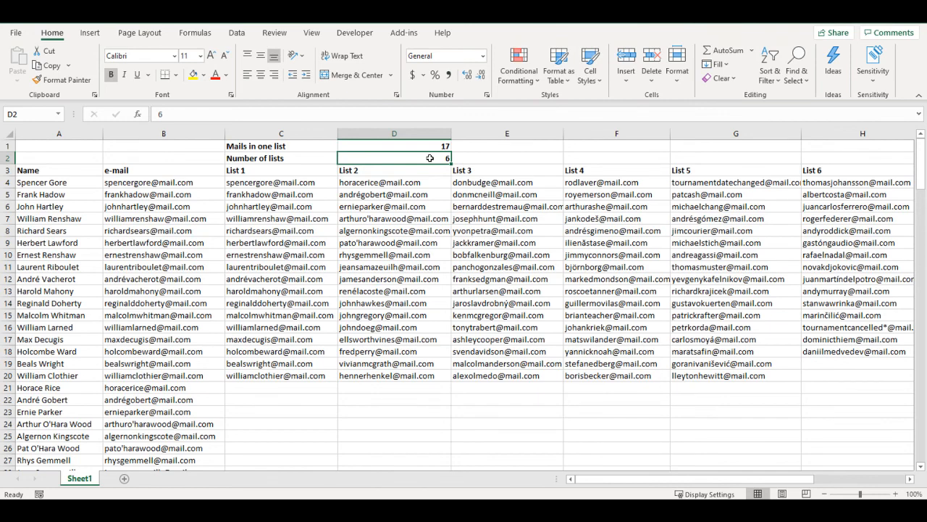
pyautogui.write('4')
pyautogui.press('Return')
pyautogui.scroll(-3, 614, 297)
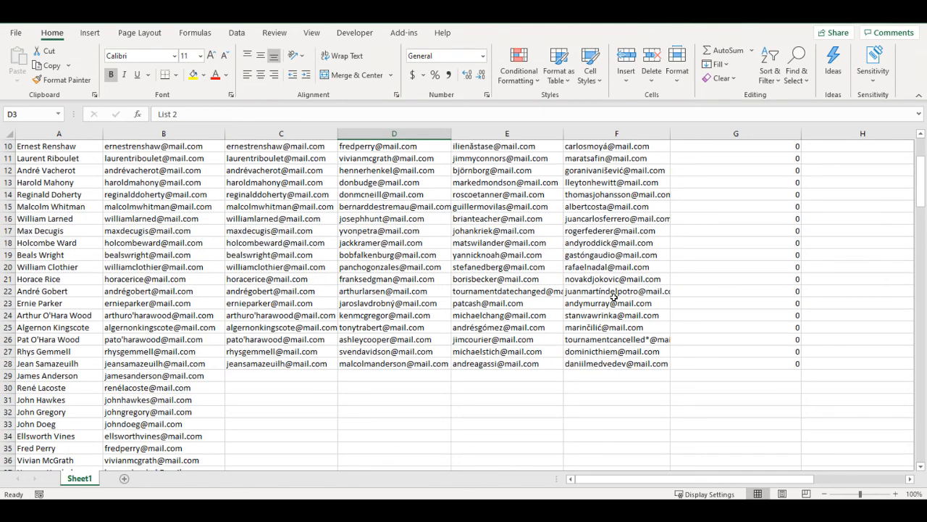
pyautogui.scroll(3, 613, 297)
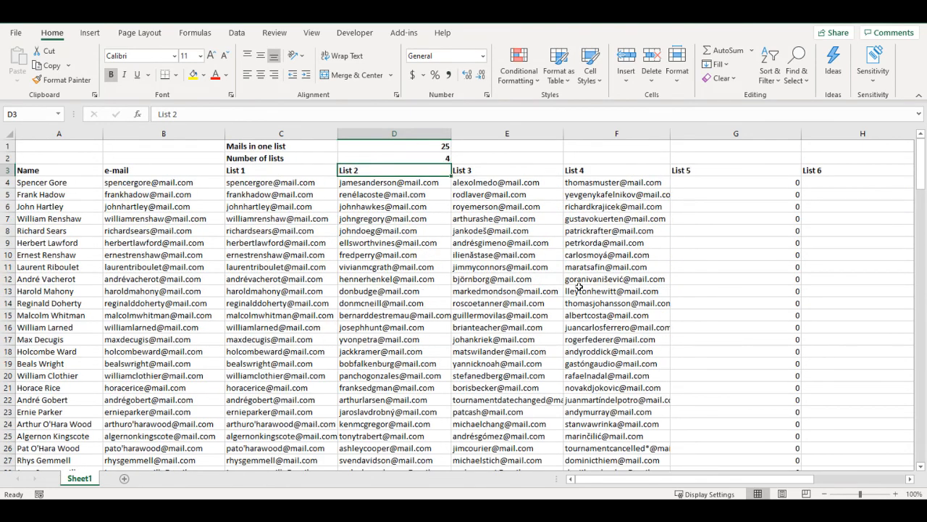